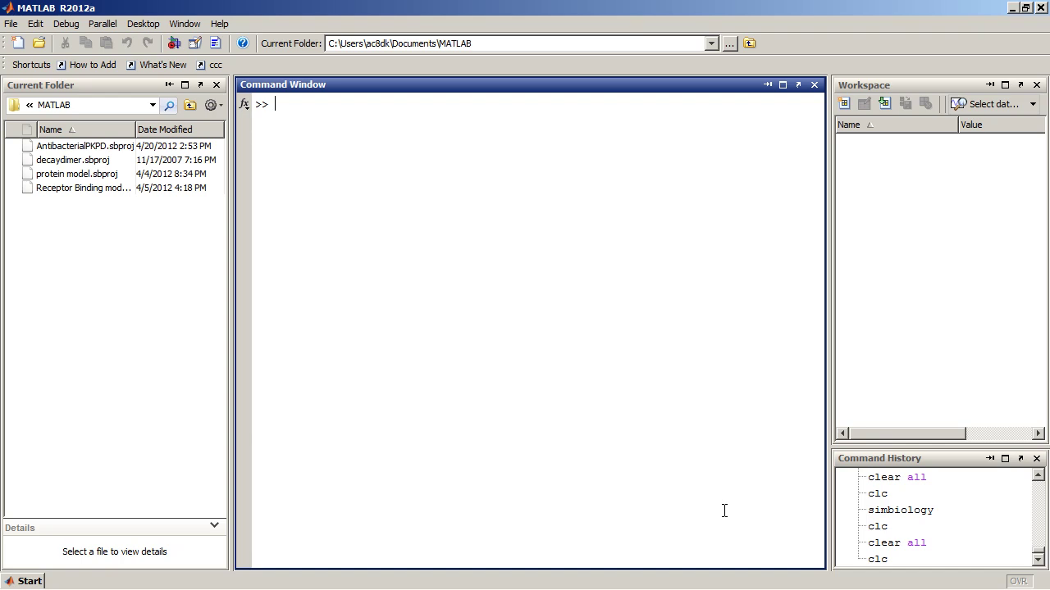
Launch SimBiology from the MATLAB Command Window with the simbiology command.
type("simbiology")
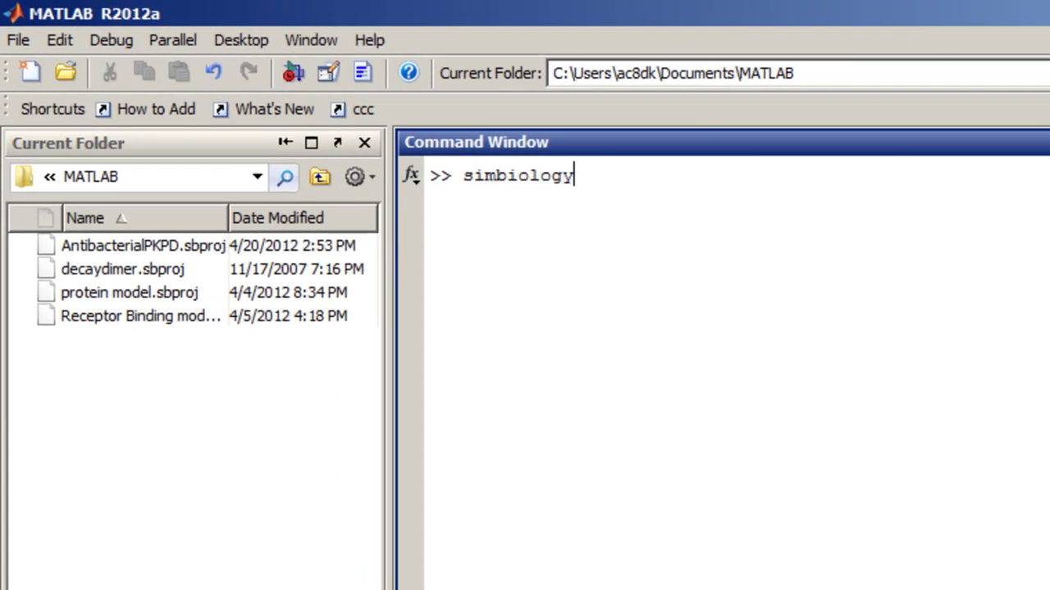
key("Return")
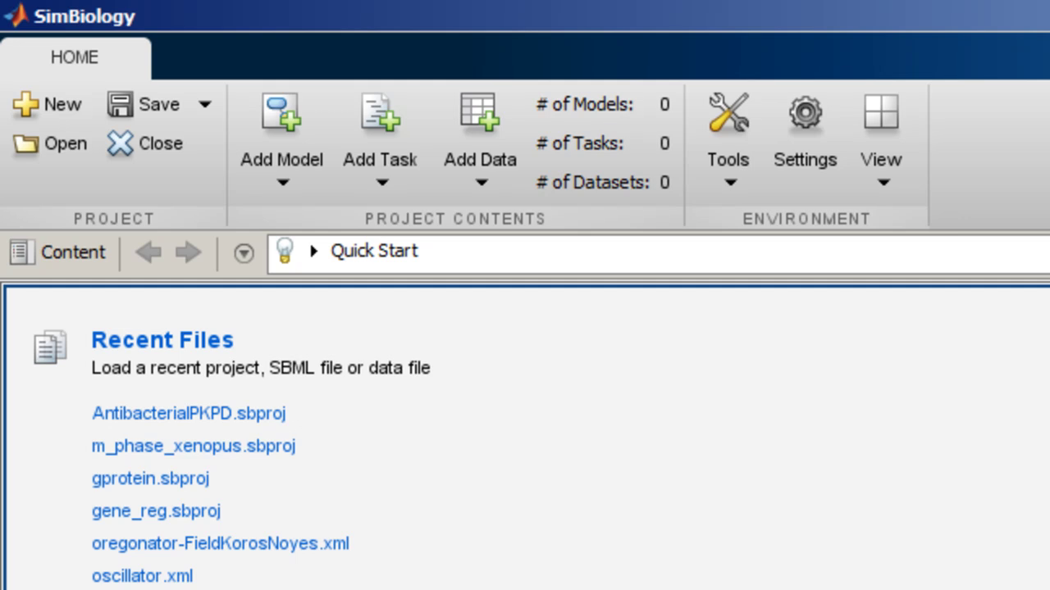
Open the saved project file AntibacterialPKPD.sbproj.
left_click(67, 136)
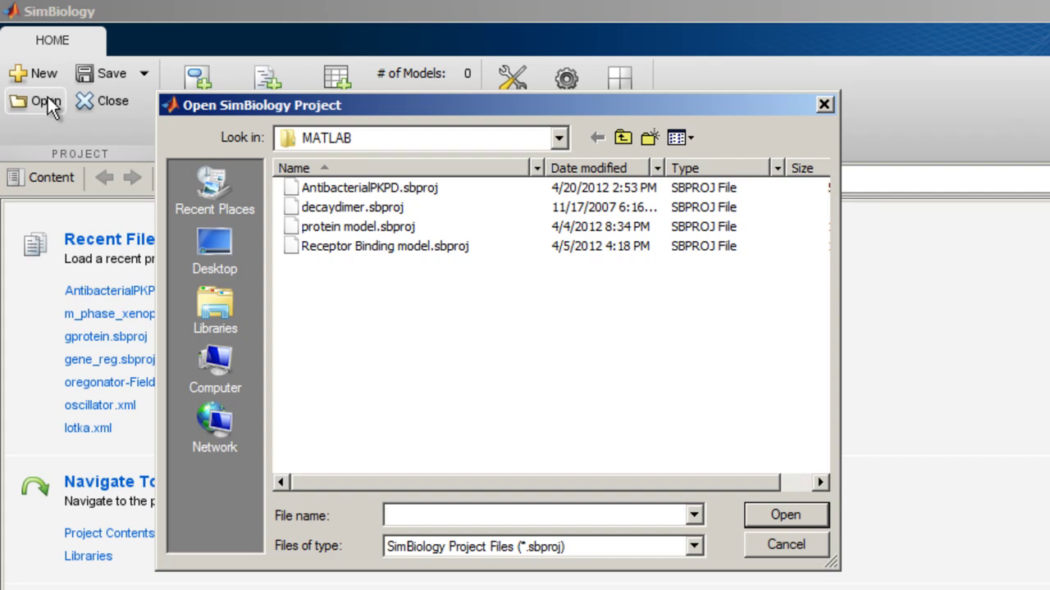
left_click(320, 191)
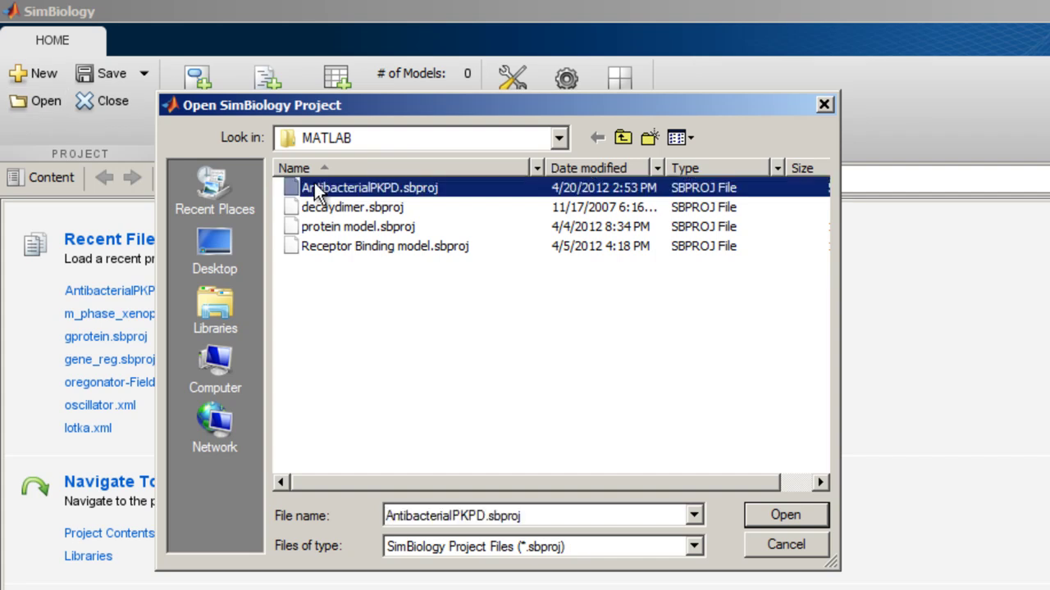
left_click(783, 515)
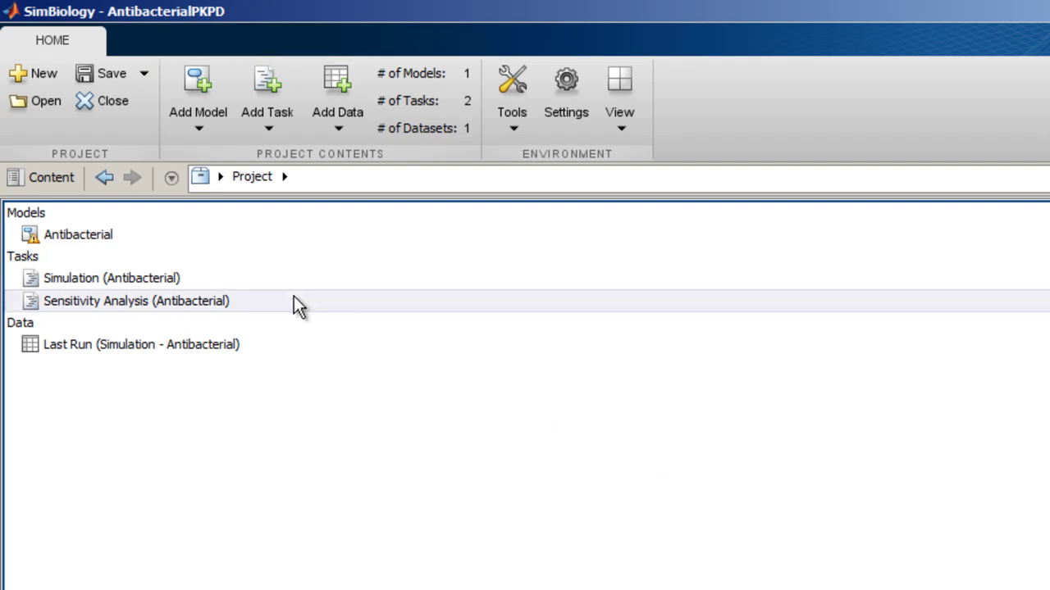
Open the Antibacterial model to show its five reactions and the Elimination Rate Rule.
right_click(93, 237)
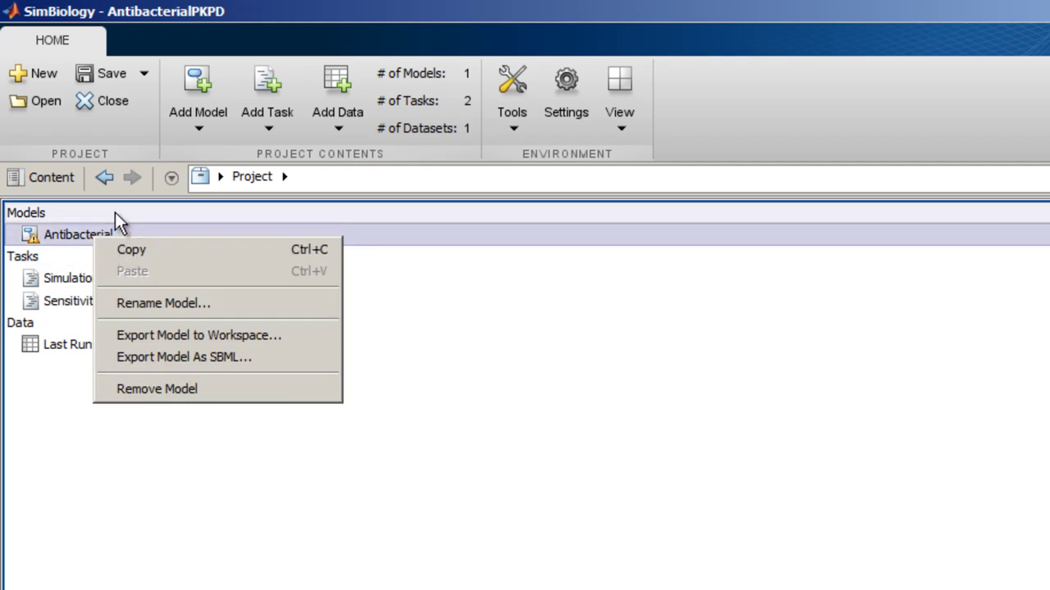
left_click(113, 214)
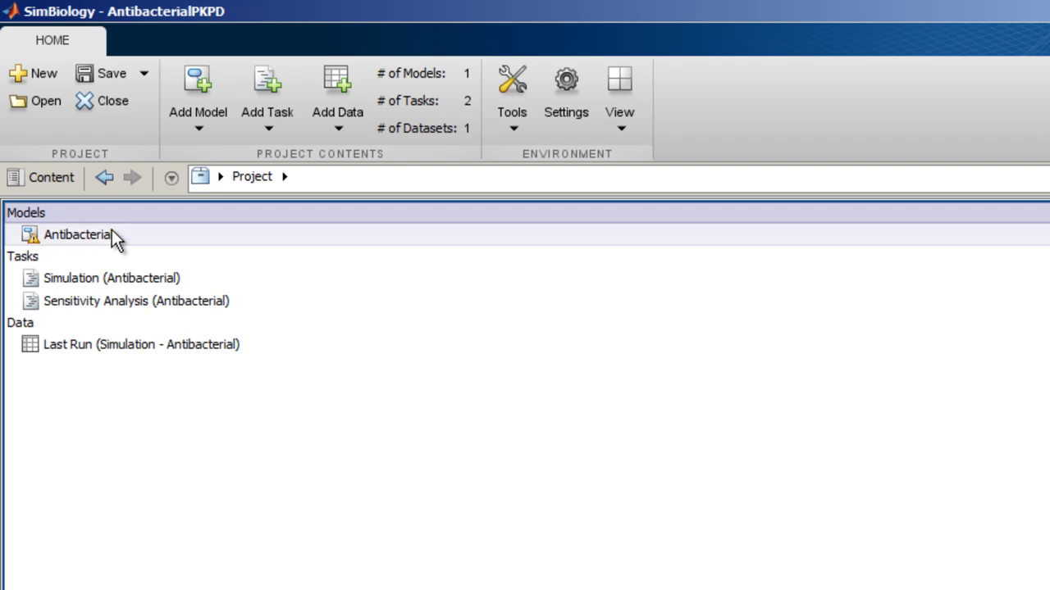
double_click(112, 230)
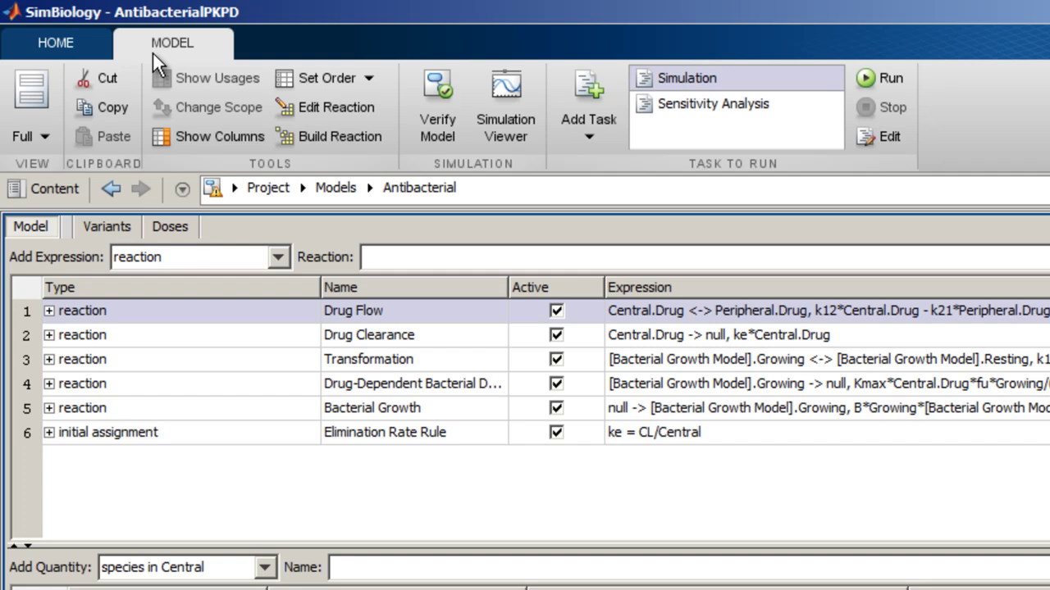
Switch the Antibacterial model to Diagram view, browsing the TOOLS tab and ending on BLOCK.
left_click(42, 124)
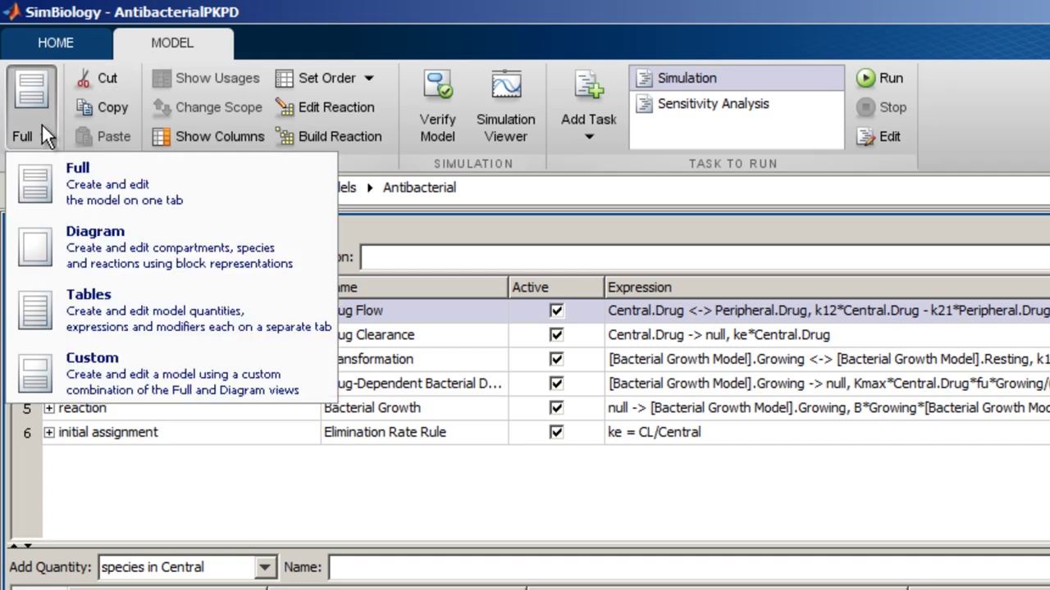
left_click(82, 260)
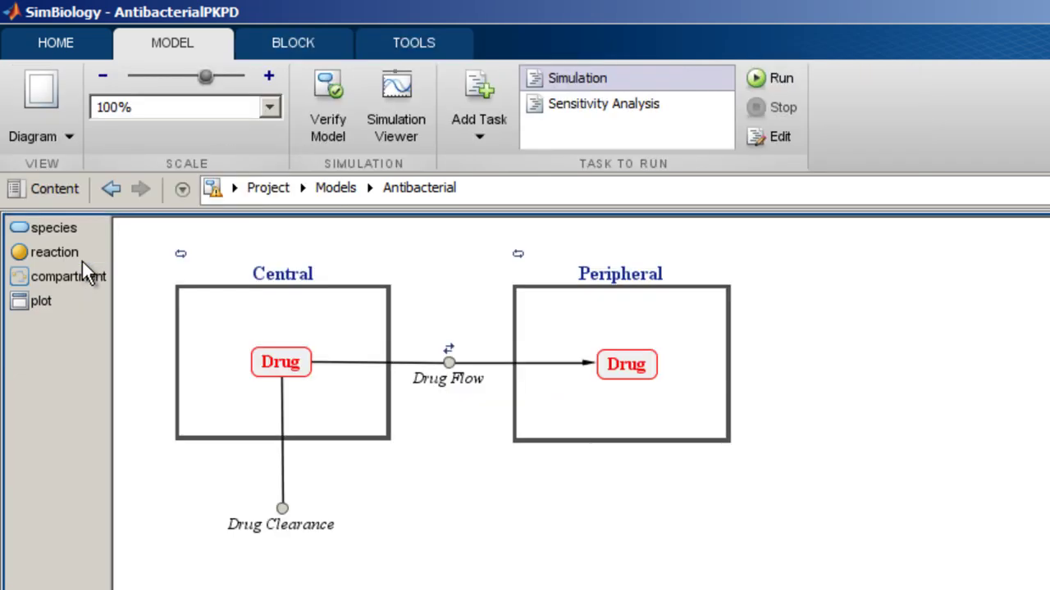
left_click(328, 53)
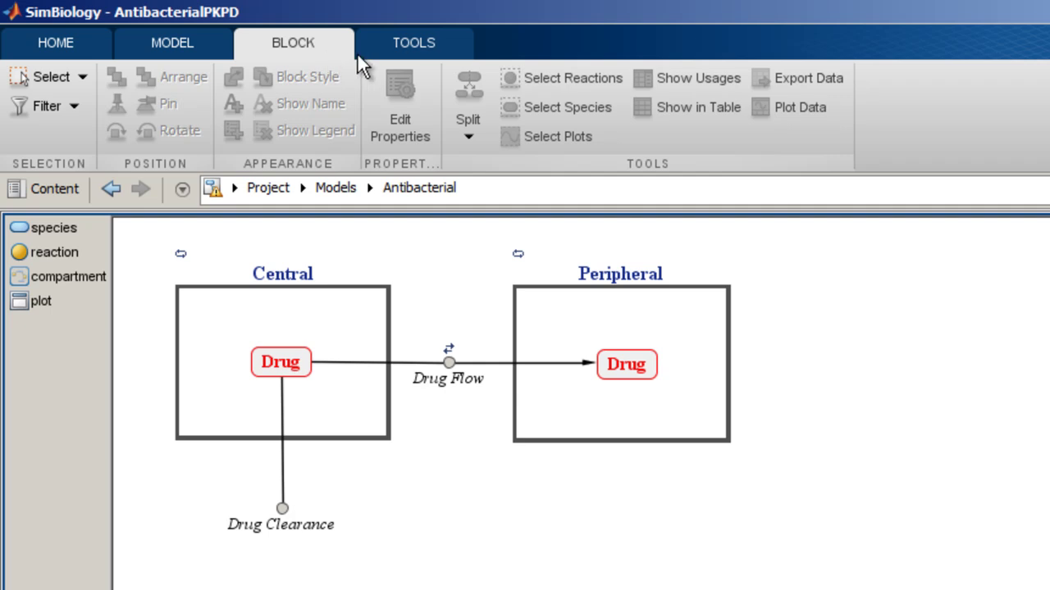
left_click(391, 51)
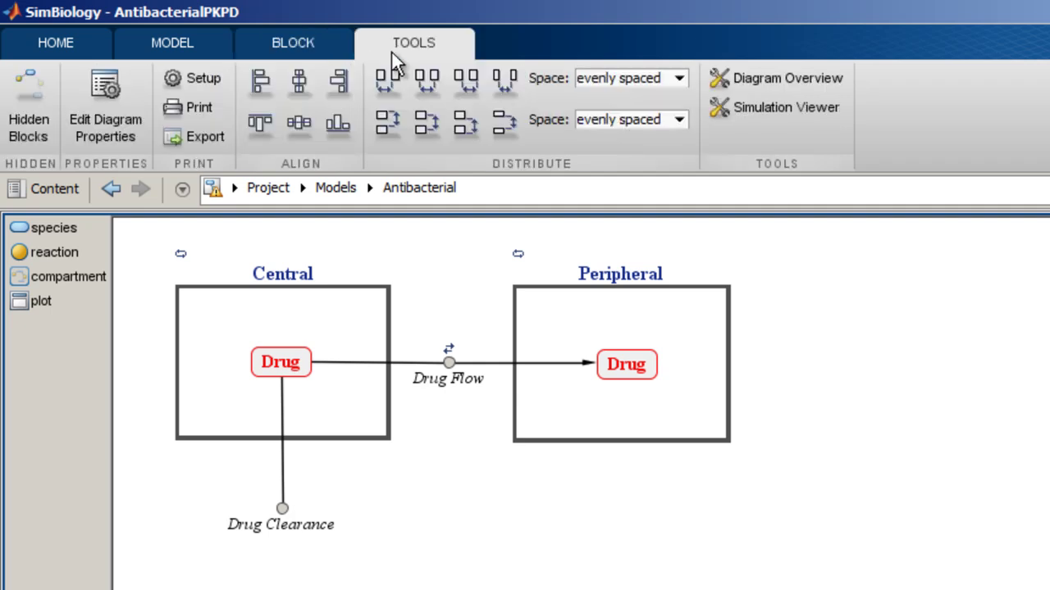
left_click(301, 49)
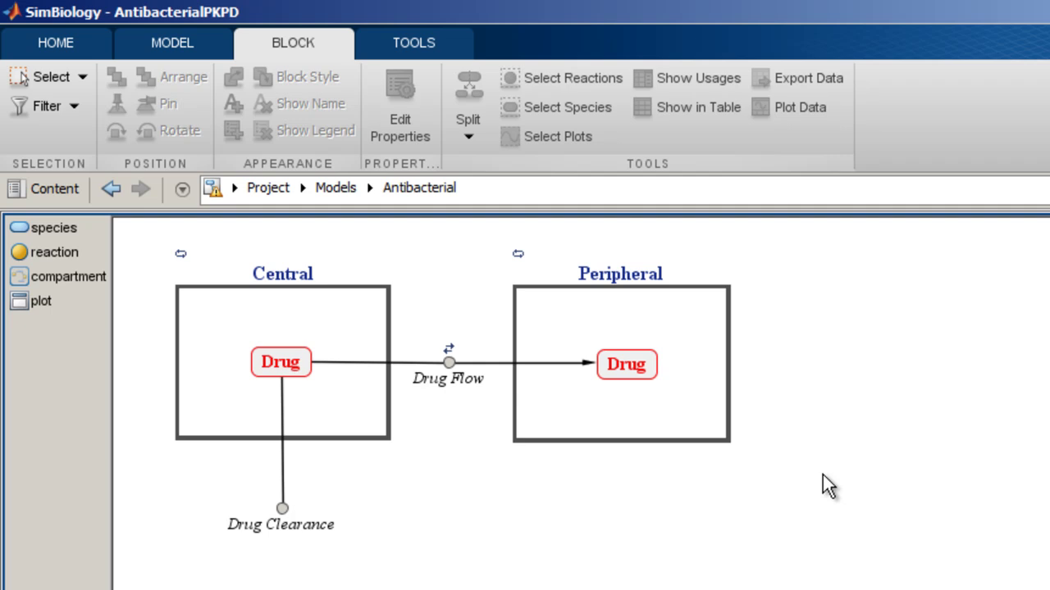
Check the Peripheral Drug block's actions, then bring up the Antibacterial model's actions menu.
left_click(642, 370)
right_click(643, 377)
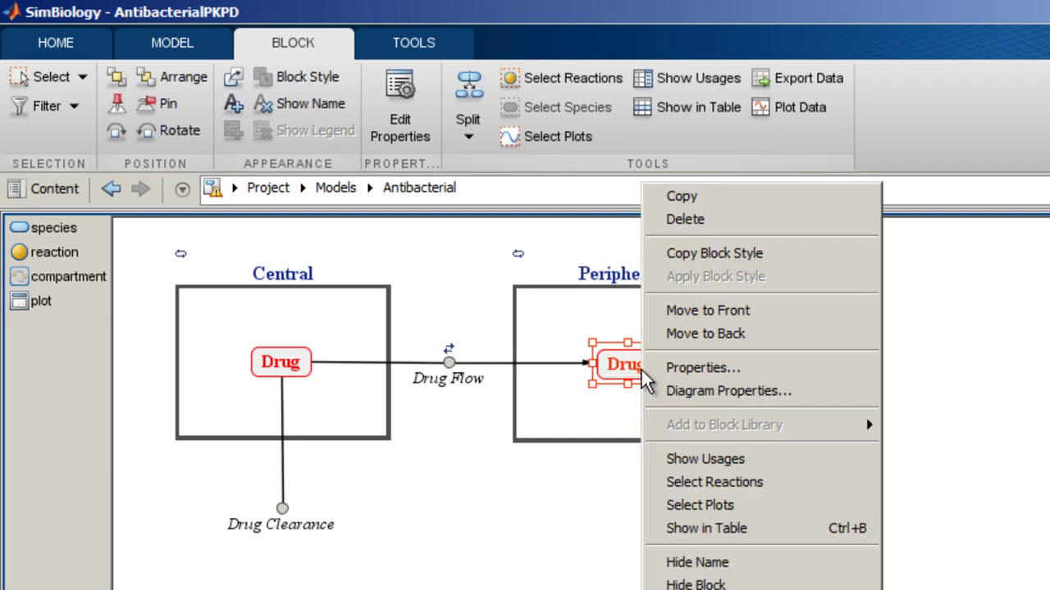
left_click(600, 478)
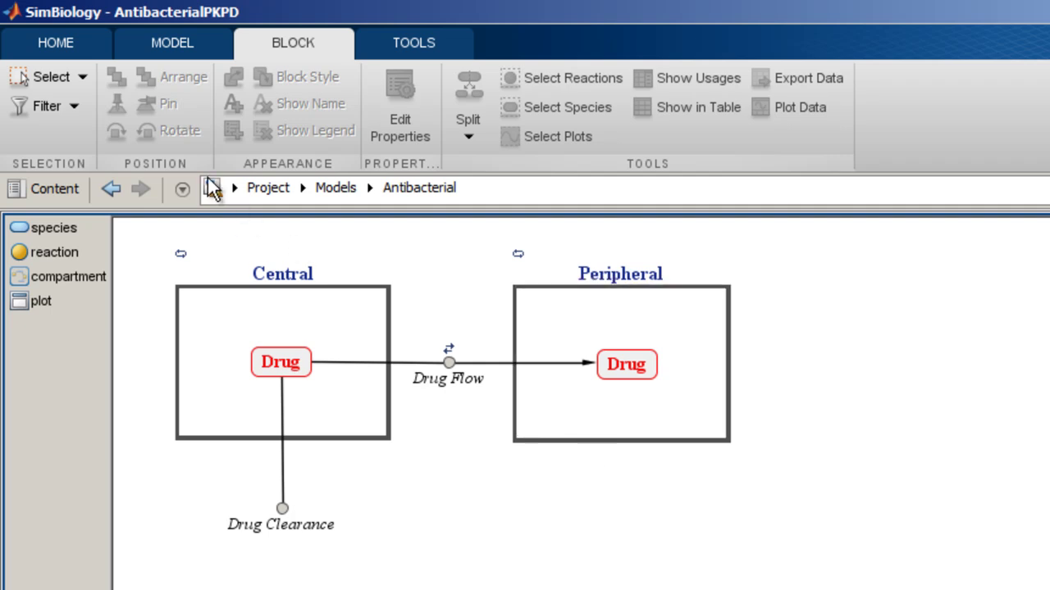
left_click(181, 192)
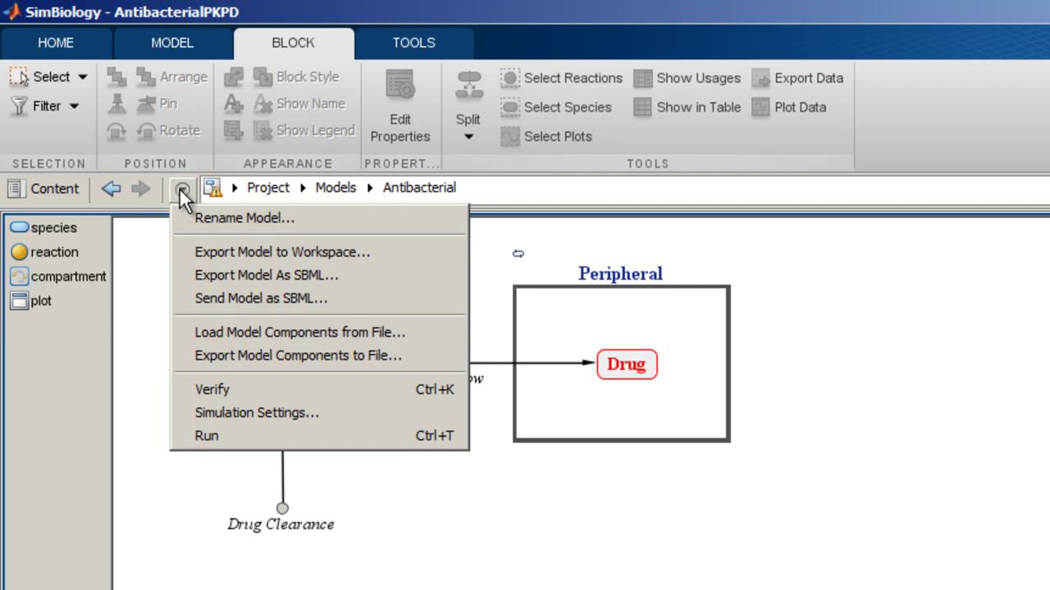
Rename the model to Antibacterial_model by appending _model to its name.
left_click(187, 215)
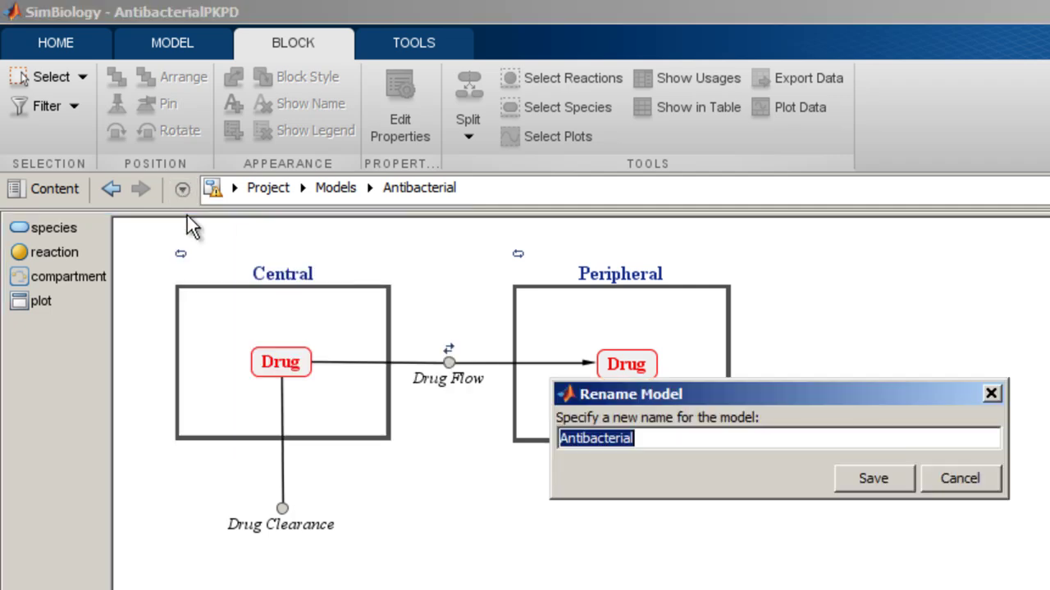
key("End")
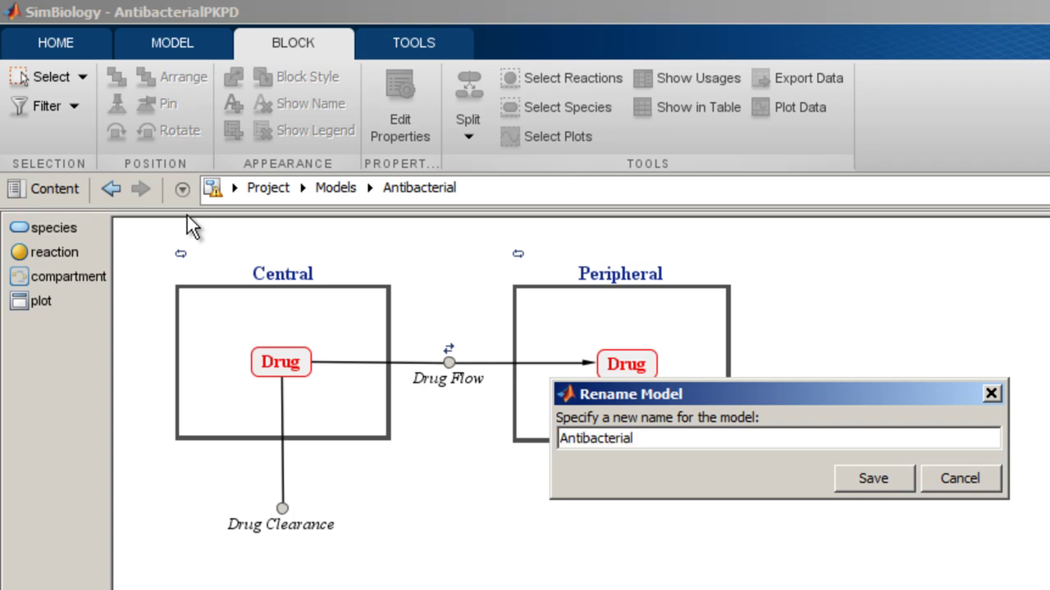
type("_model")
key("Return")
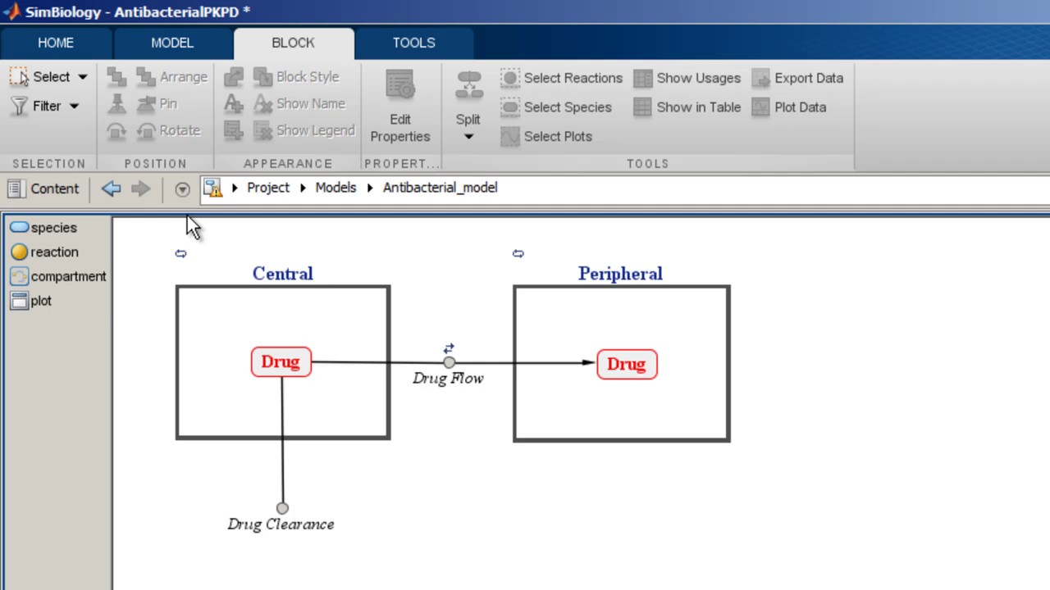
Move between the Models list and the diagram, then show the Content list of project items.
left_click(324, 188)
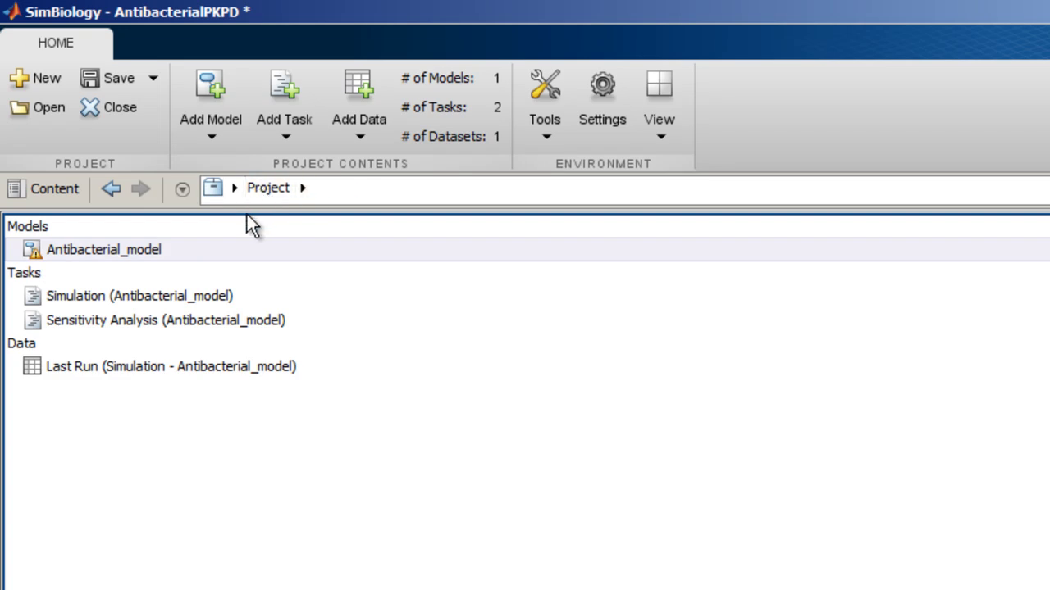
left_click(110, 189)
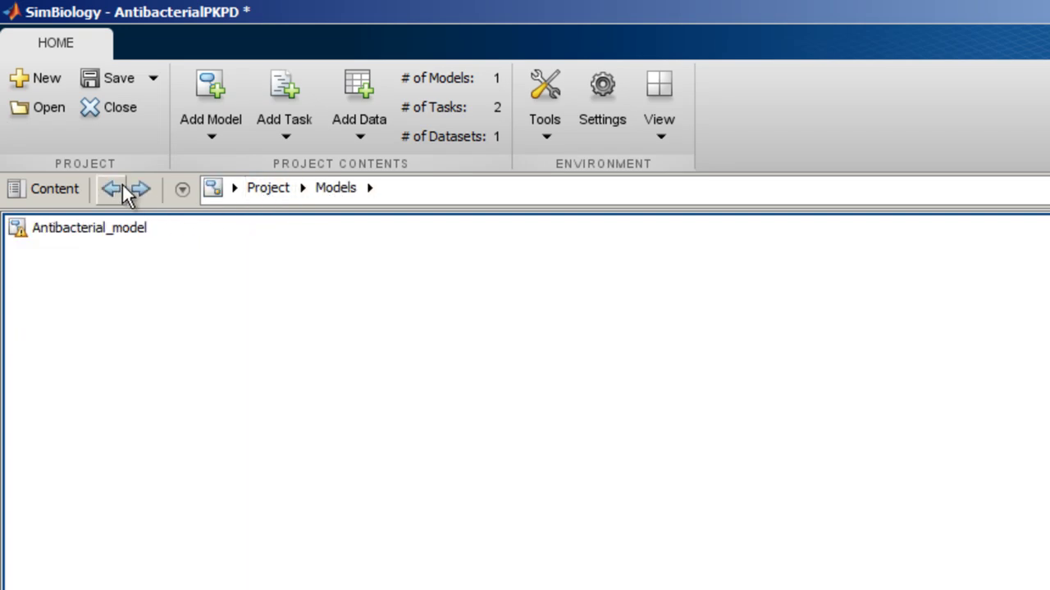
left_click(142, 189)
left_click(114, 189)
left_click(114, 190)
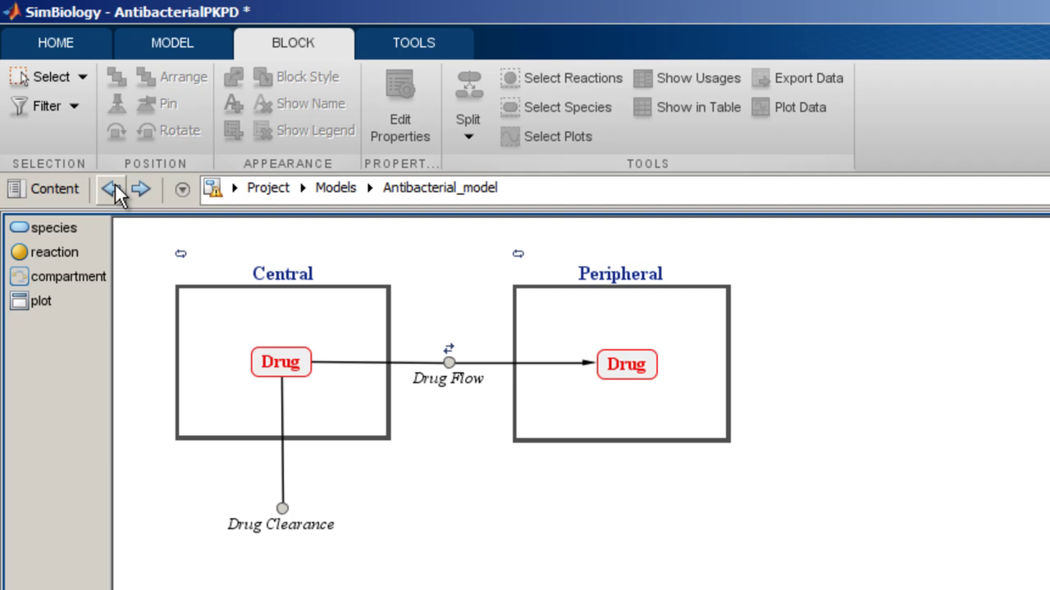
left_click(54, 188)
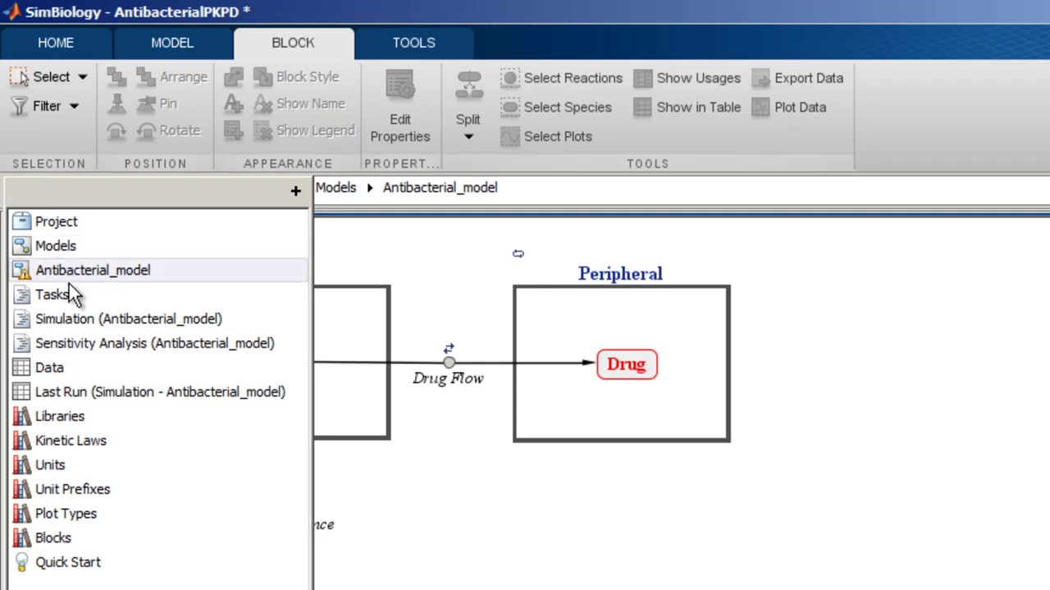
Open Sensitivity Analysis (Antibacterial_model) from the Content list.
double_click(74, 345)
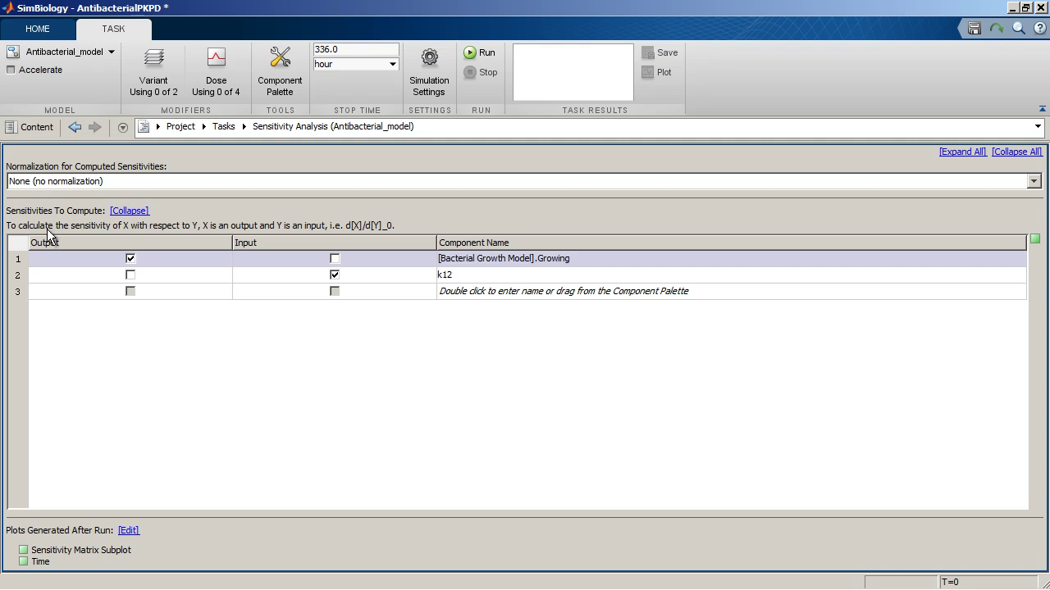
Drag parameter ke from the Component Palette into Sensitivities To Compute beside k12.
left_click(275, 85)
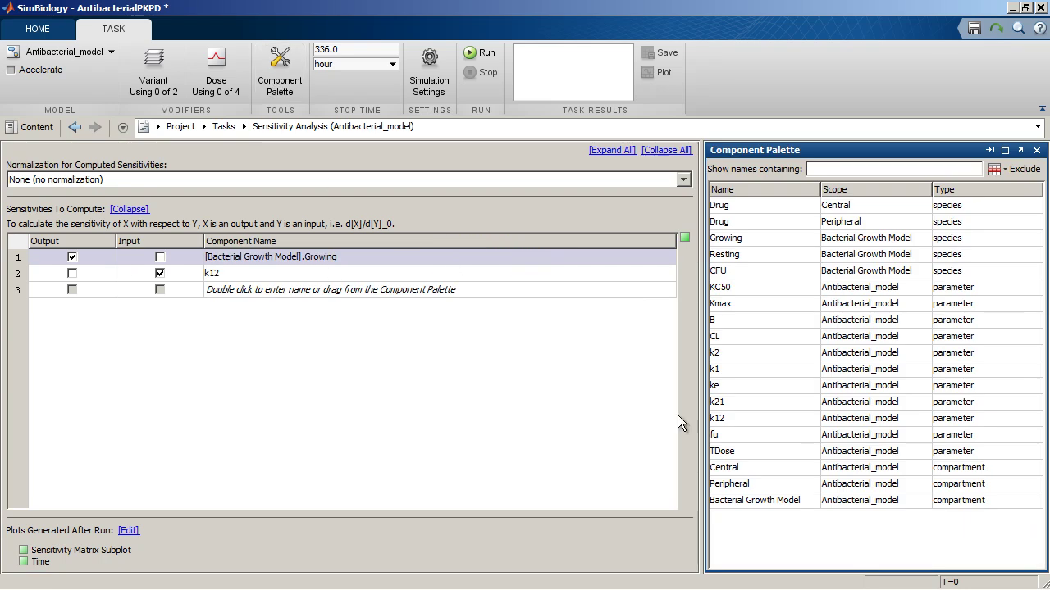
left_click(743, 384)
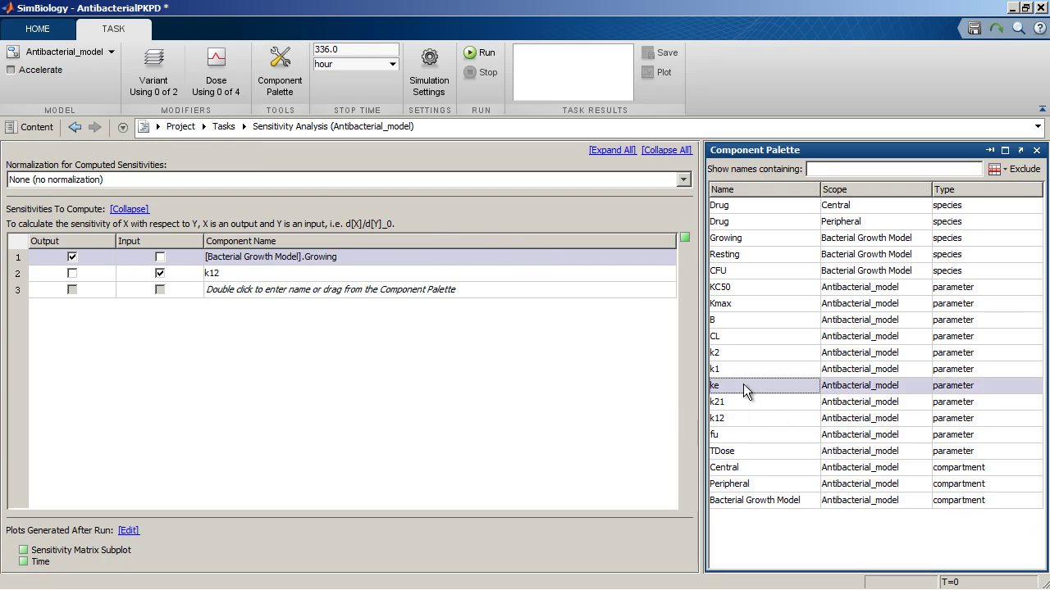
left_click_drag(743, 383, 651, 401)
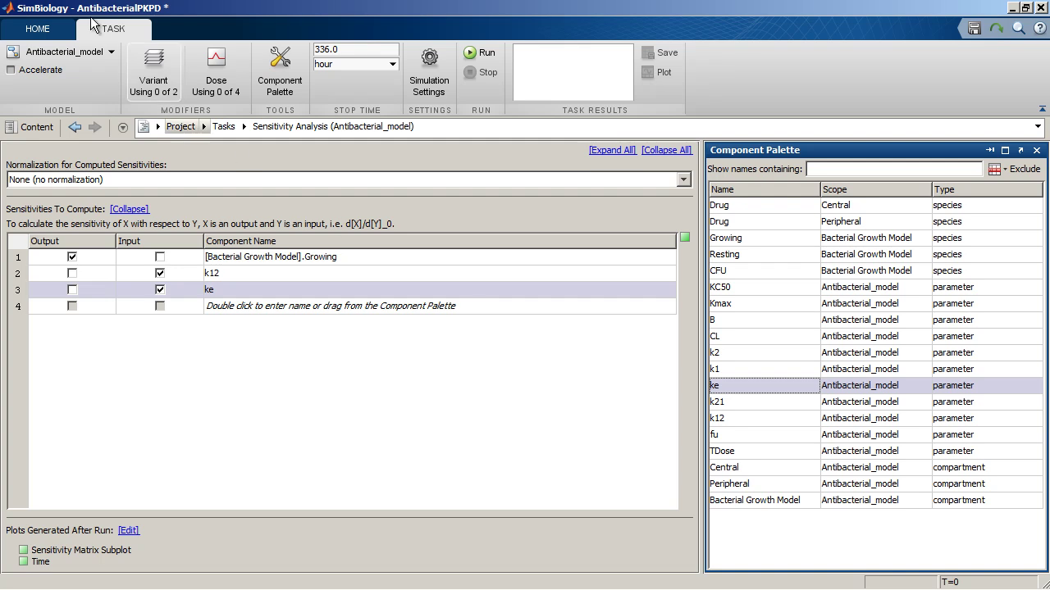
left_click(37, 28)
left_click(363, 90)
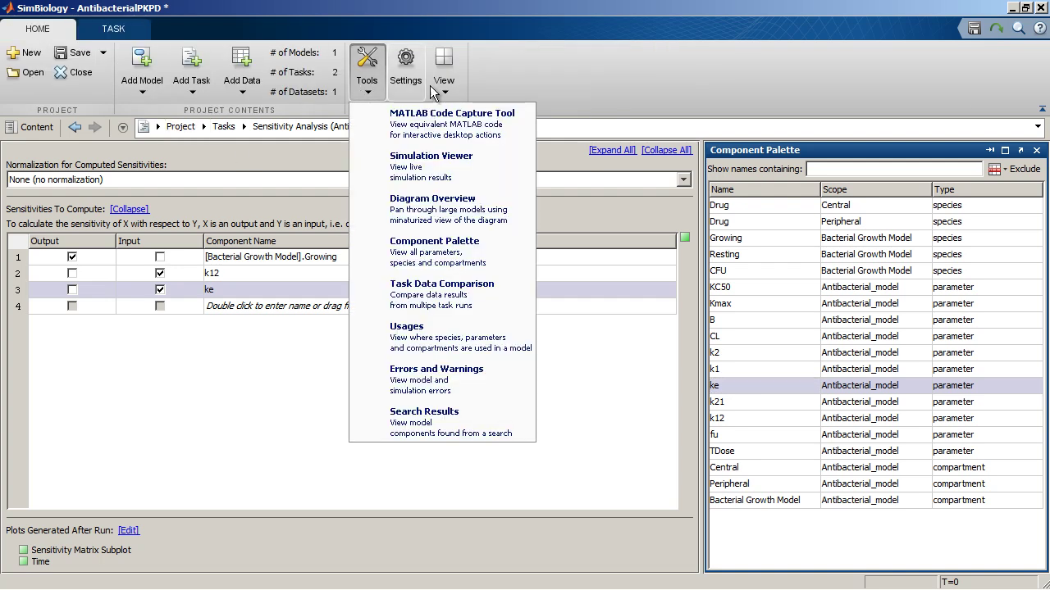
left_click(602, 89)
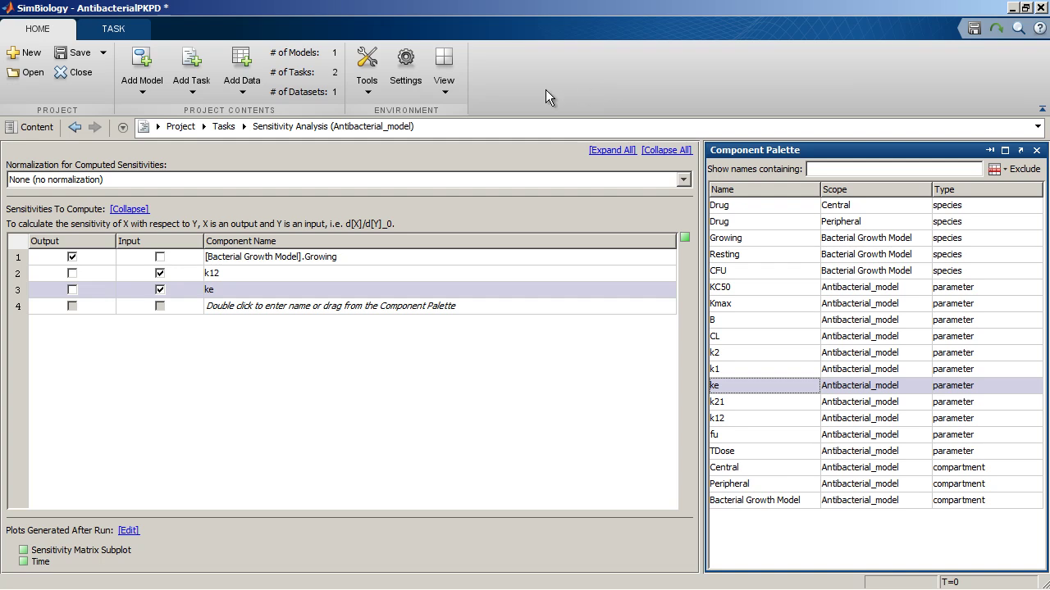
Open the MATLAB Code Capture Tool from the HOME Tools menu.
left_click(366, 86)
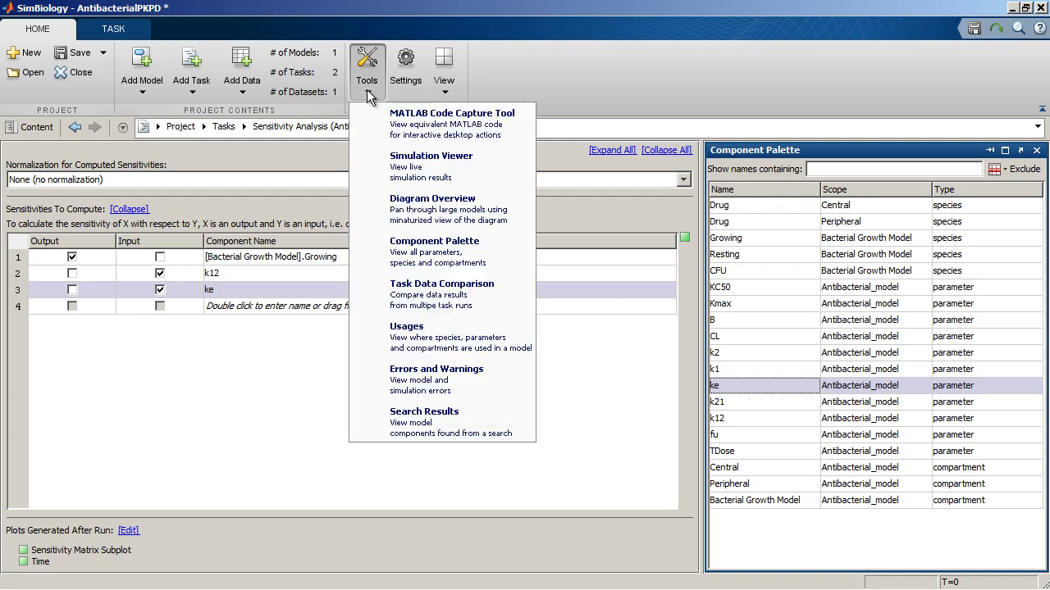
left_click(397, 119)
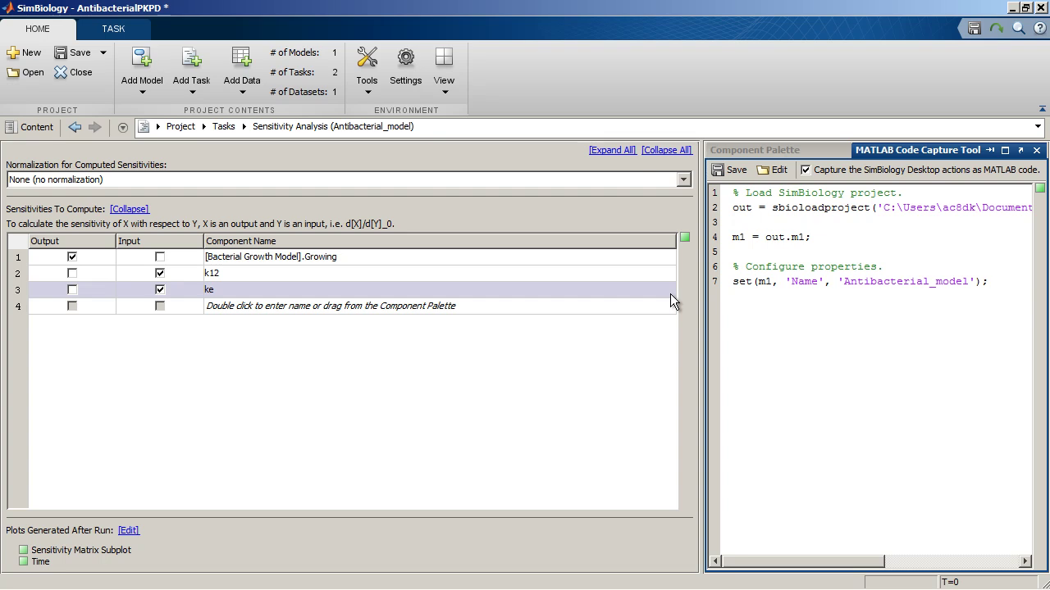
Save the AntibacterialPKPD project, then close it to return to Quick Start.
left_click(80, 55)
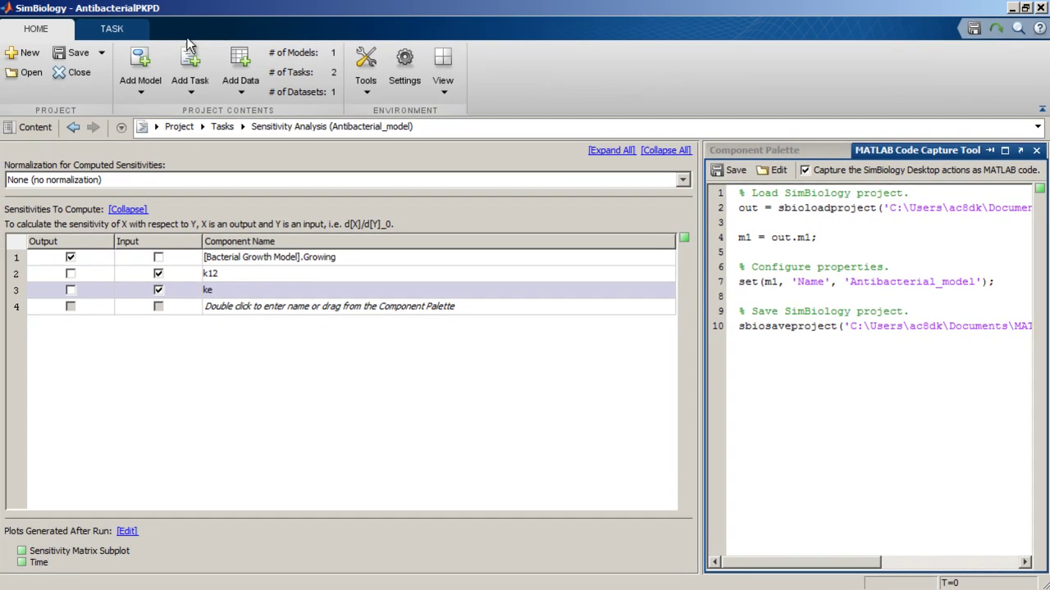
left_click(70, 73)
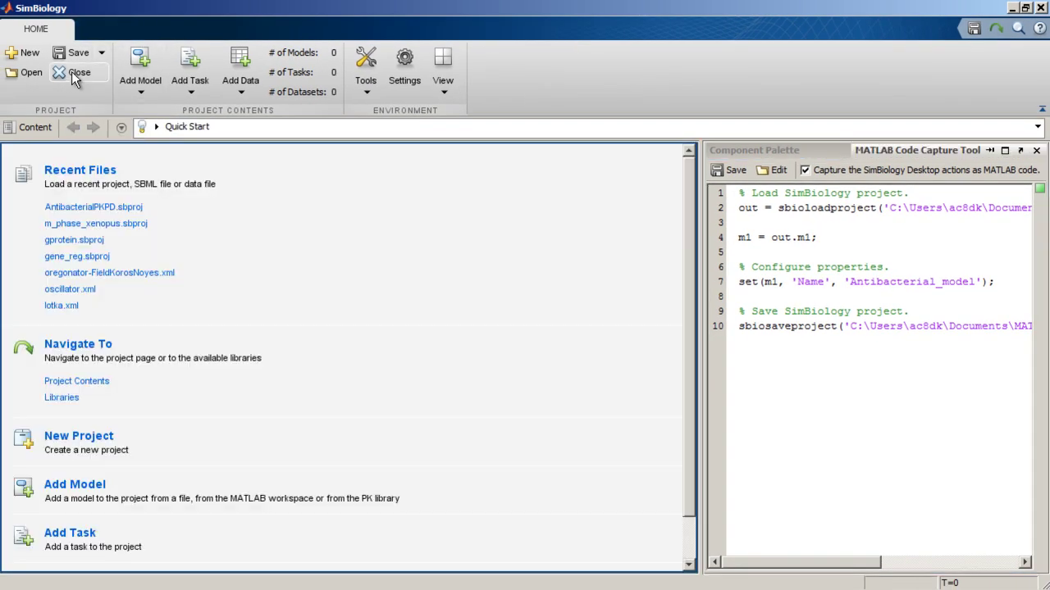